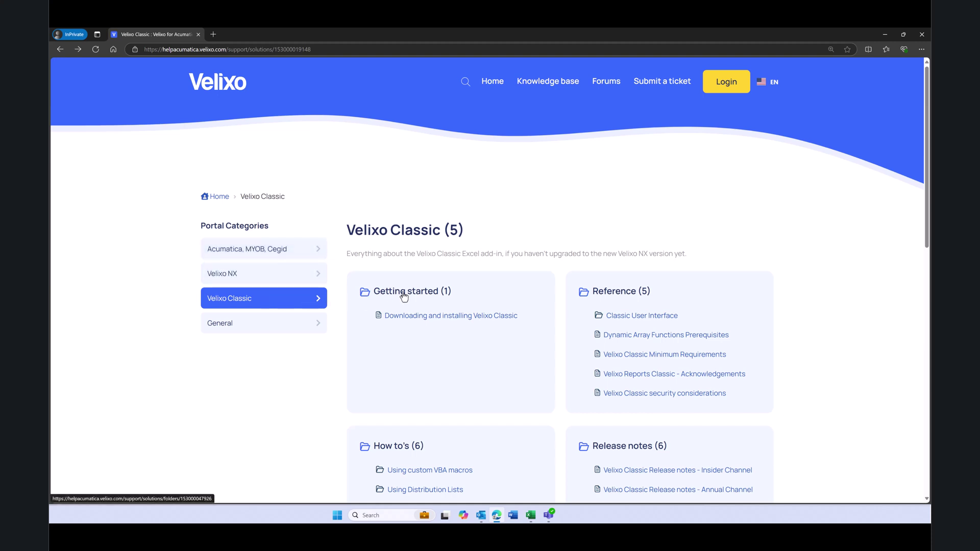
# Open the 'Downloading and installing Velixo Classic' article and scroll to the Step 1 channel download options.
pyautogui.click(446, 320)
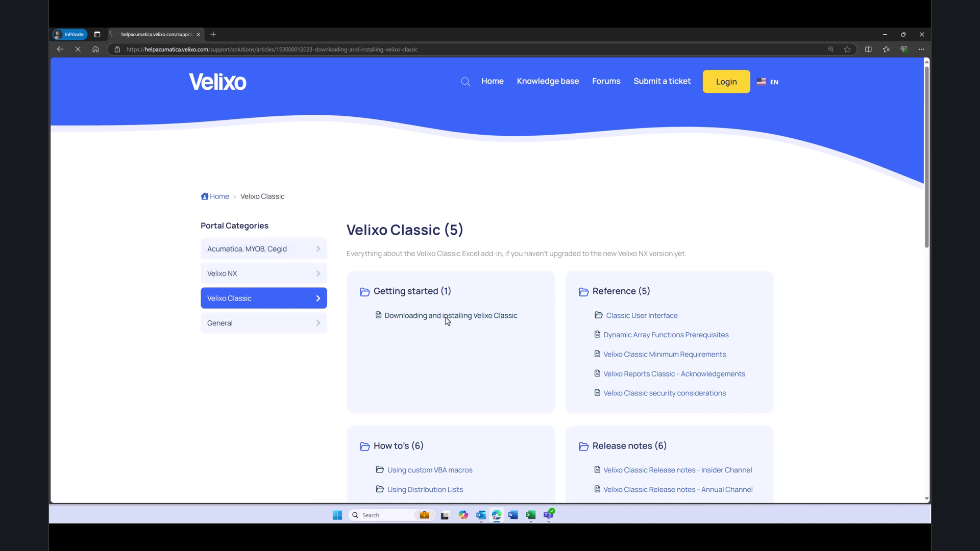
pyautogui.scroll(-7, 454, 286)
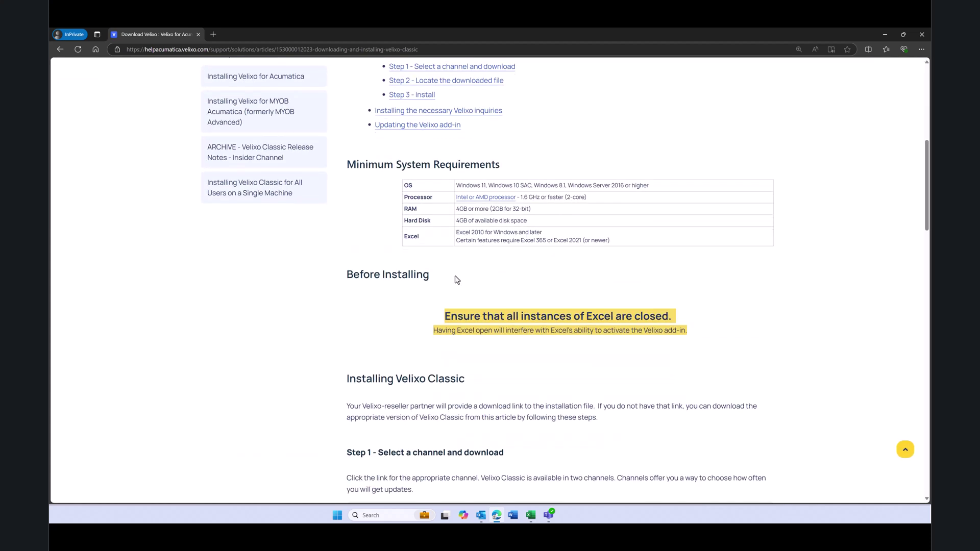
pyautogui.scroll(-5, 456, 280)
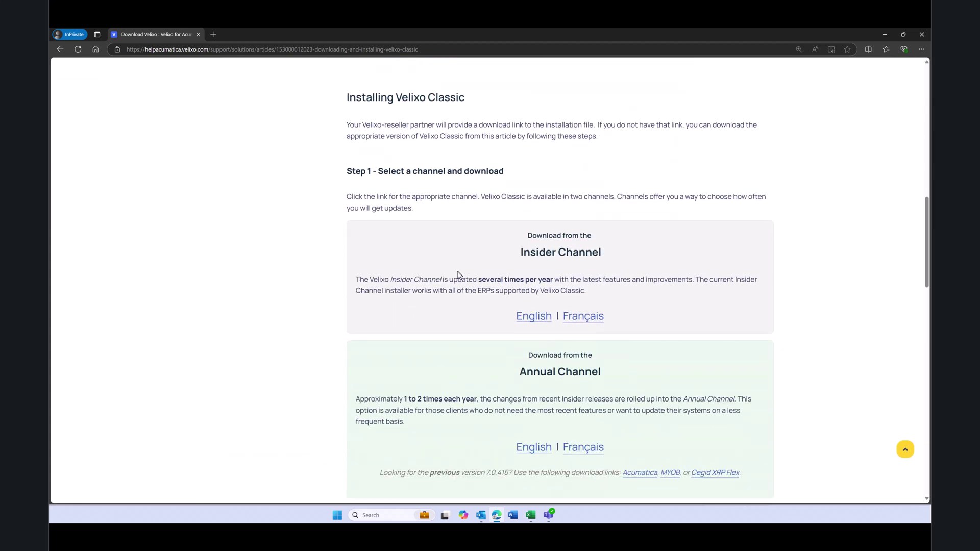
pyautogui.scroll(-1, 458, 276)
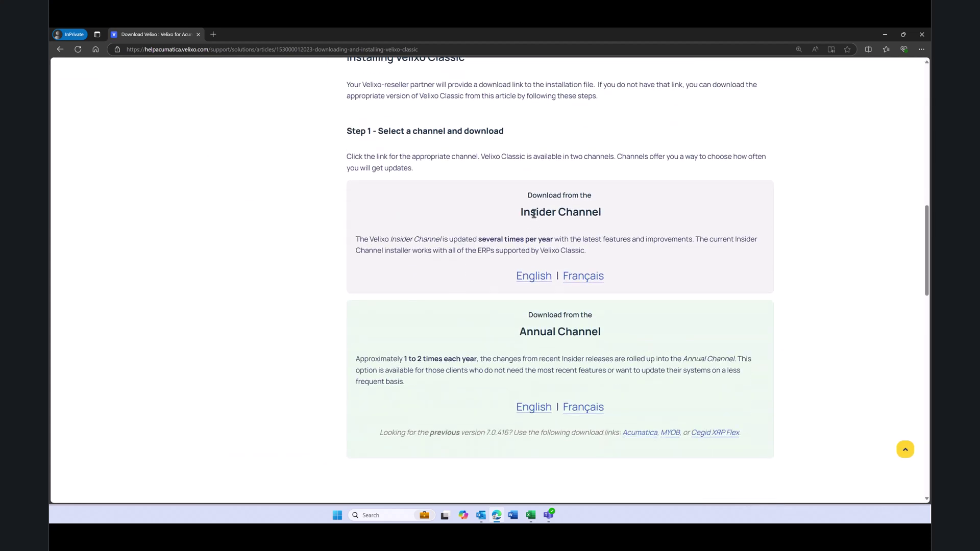
# Download the English Insider Channel Velixo.msi and install Velixo 7.1.335.30618, accepting the license.
pyautogui.click(532, 278)
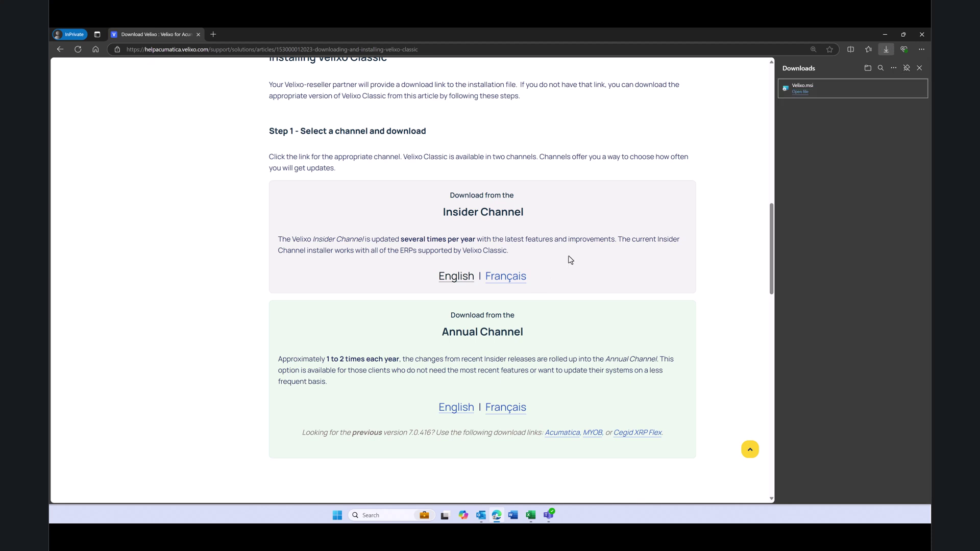
pyautogui.click(795, 93)
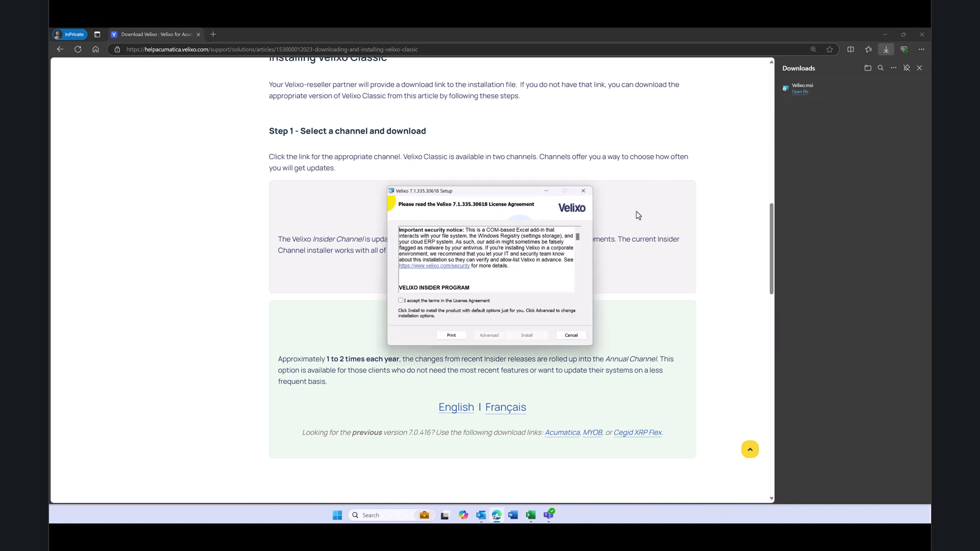
pyautogui.click(400, 301)
pyautogui.click(530, 336)
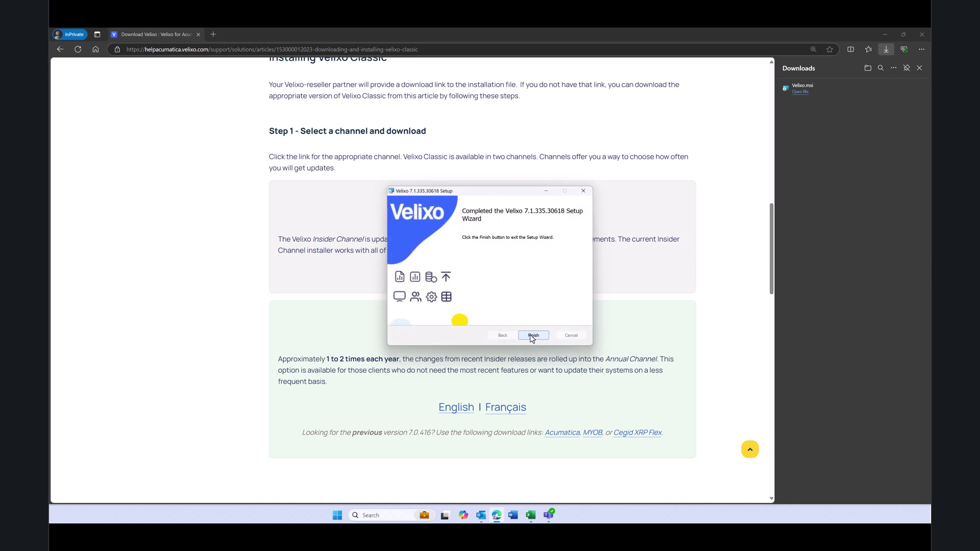
pyautogui.click(533, 335)
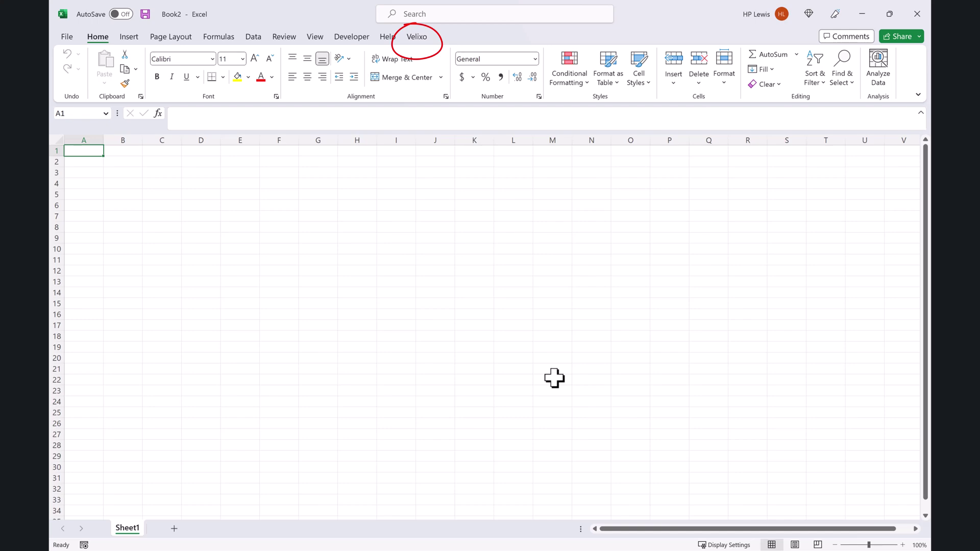
# Switch to the Velixo ribbon tab to show the add-in's commands.
pyautogui.click(424, 37)
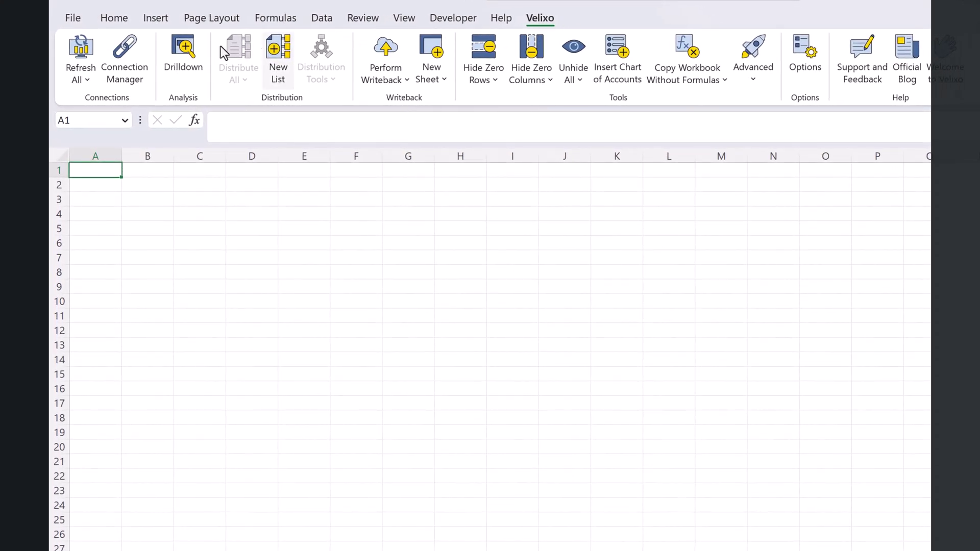
# Open the Velixo Connection Manager and add a new connection named ERP.
pyautogui.click(123, 59)
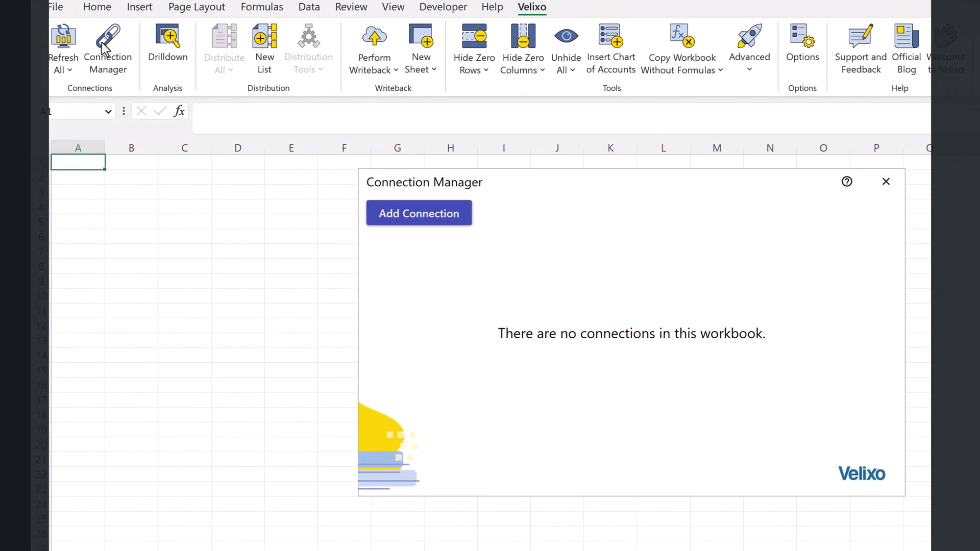
pyautogui.click(352, 182)
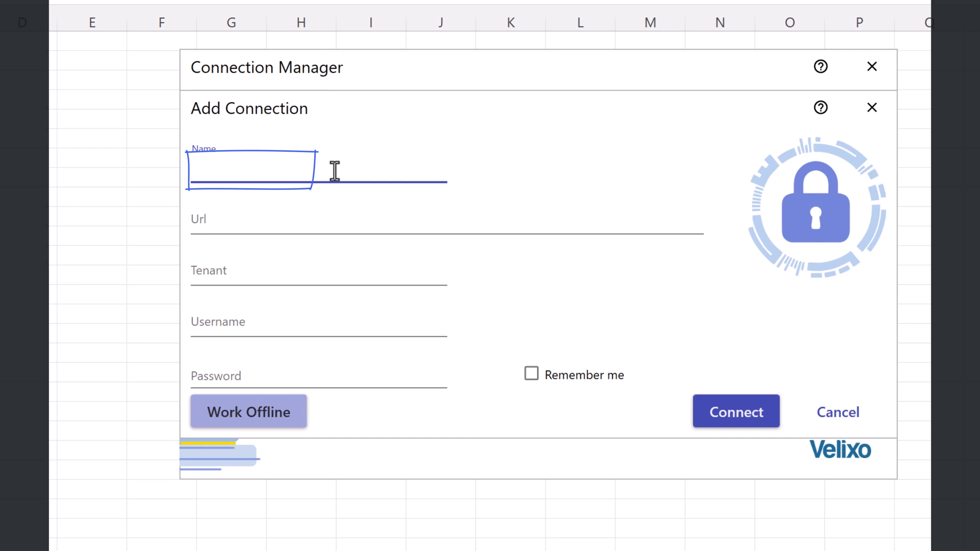
pyautogui.write('ERP')
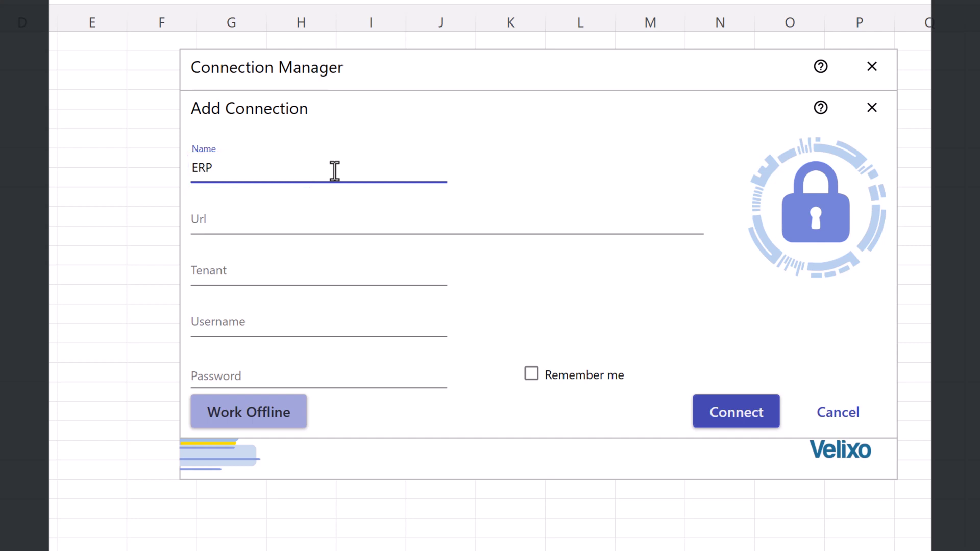
# Copy the Acumatica demo login page address from the browser and check the available tenants.
pyautogui.click(322, 218)
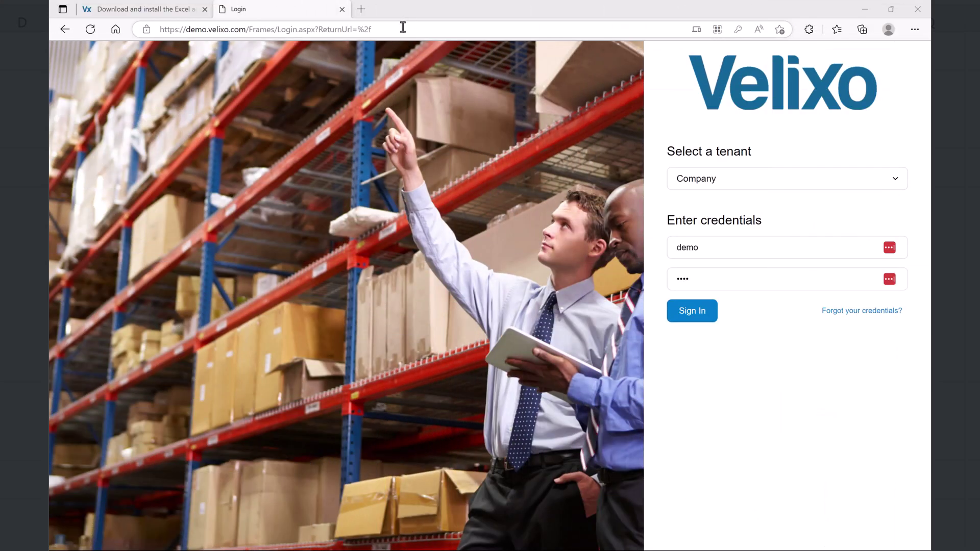
pyautogui.click(403, 27)
pyautogui.rightClick(366, 30)
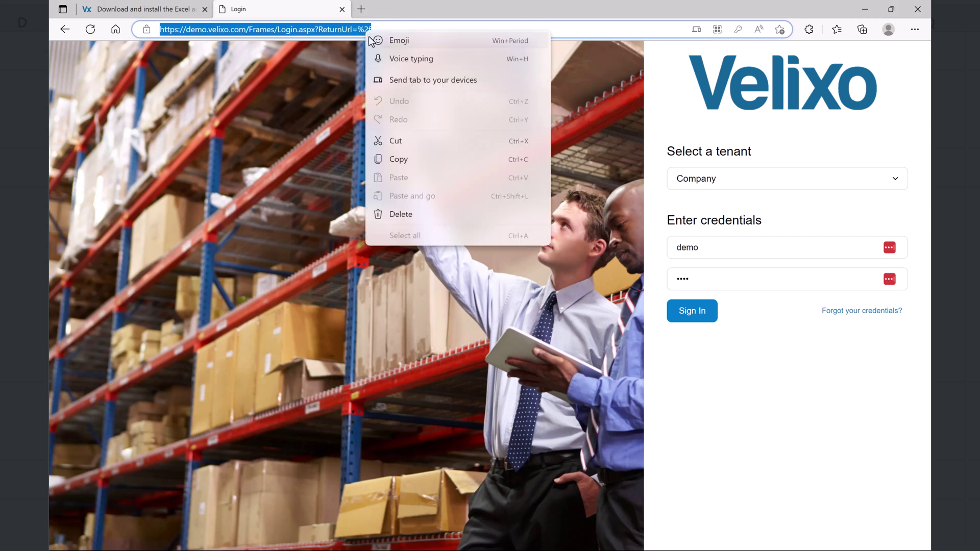
pyautogui.click(404, 160)
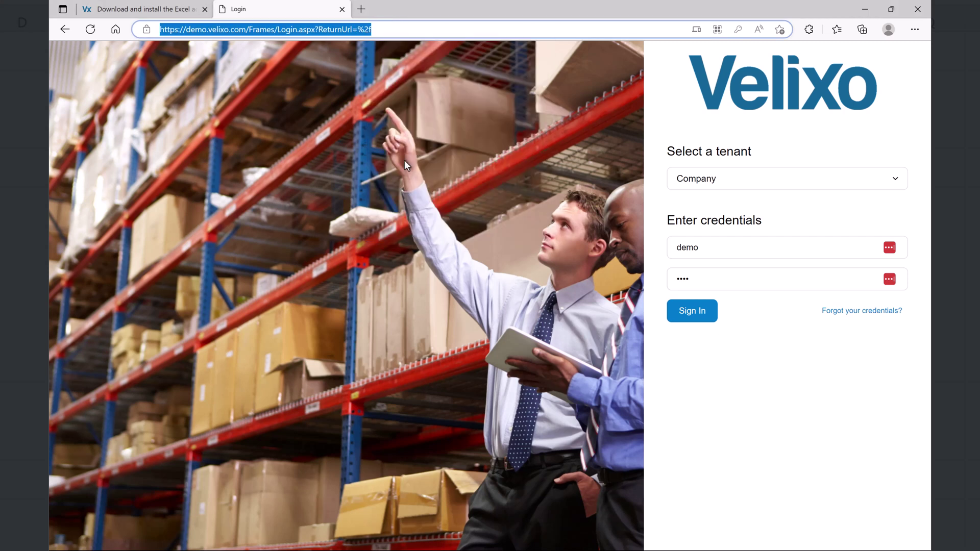
pyautogui.click(799, 179)
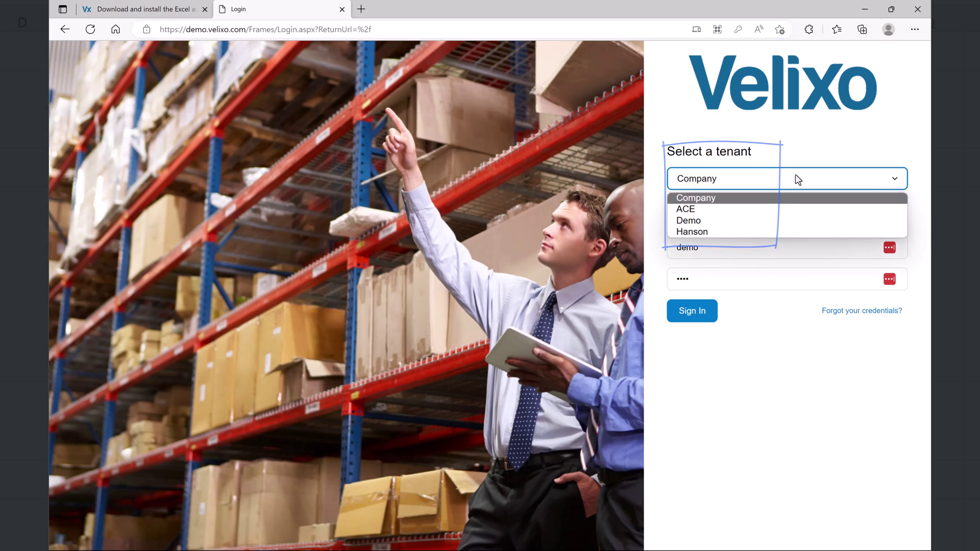
pyautogui.click(798, 180)
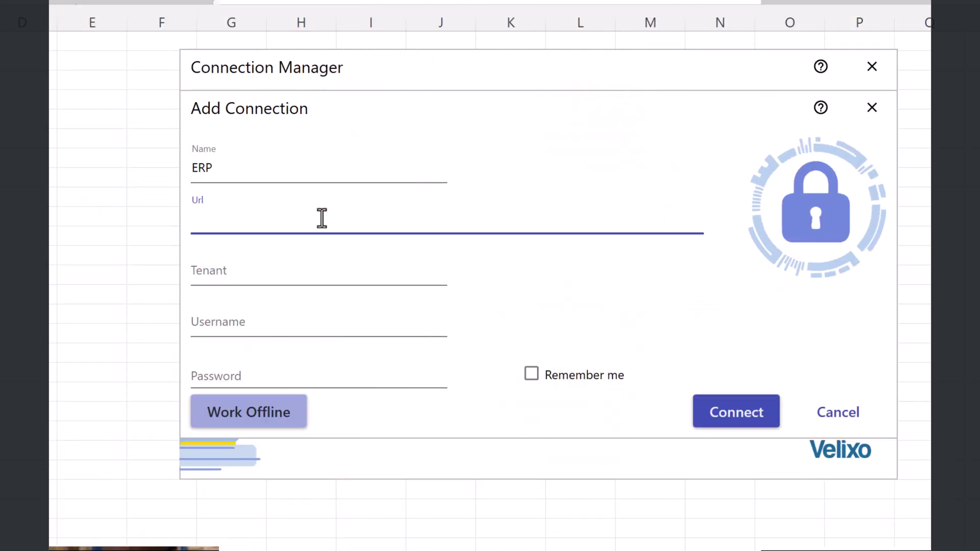
pyautogui.rightClick(322, 218)
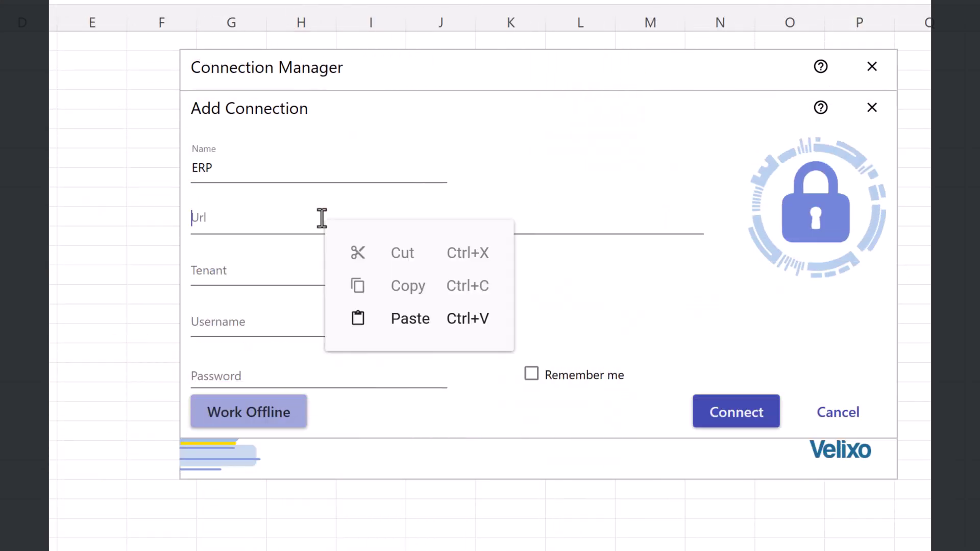
pyautogui.click(429, 318)
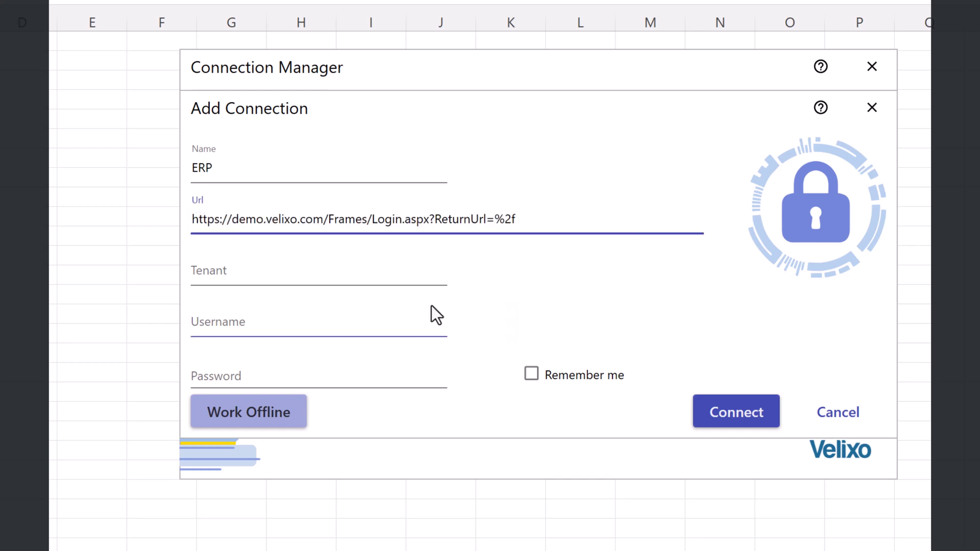
pyautogui.click(411, 276)
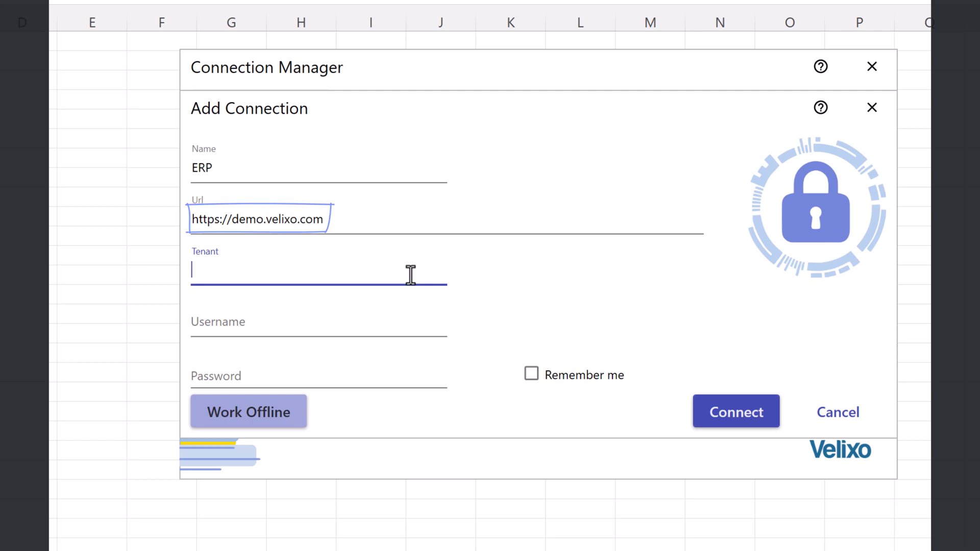
pyautogui.write('Company')
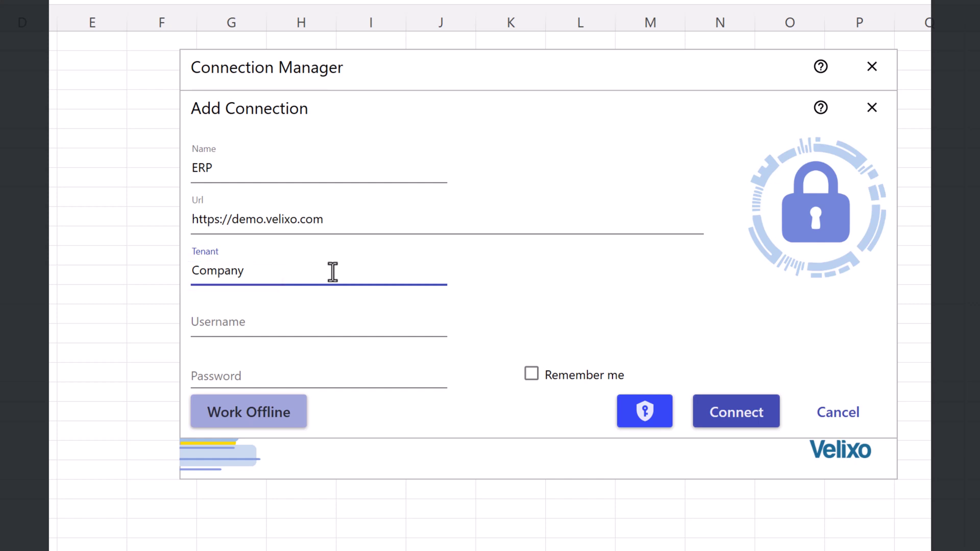
# Enter the ERP login username and password and switch on Remember me.
pyautogui.click(296, 323)
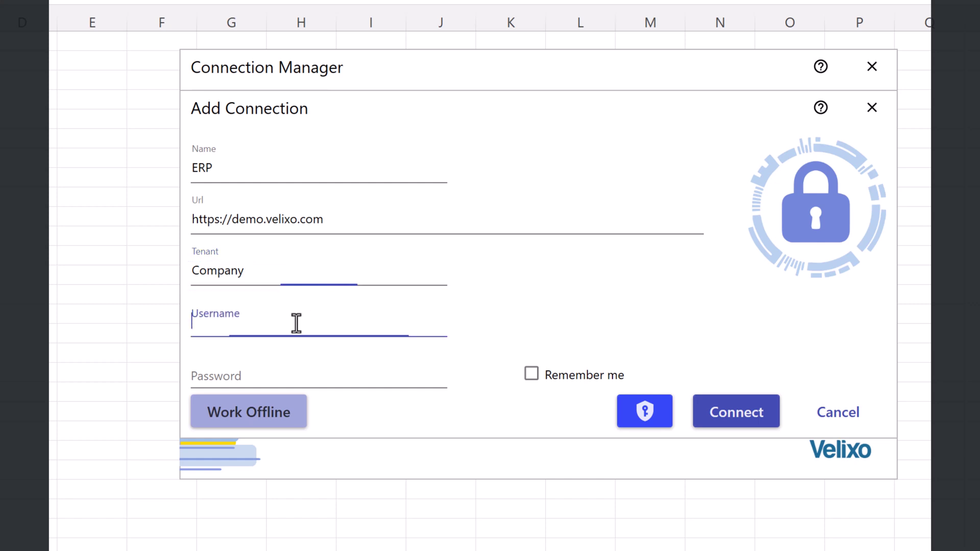
pyautogui.write('demo')
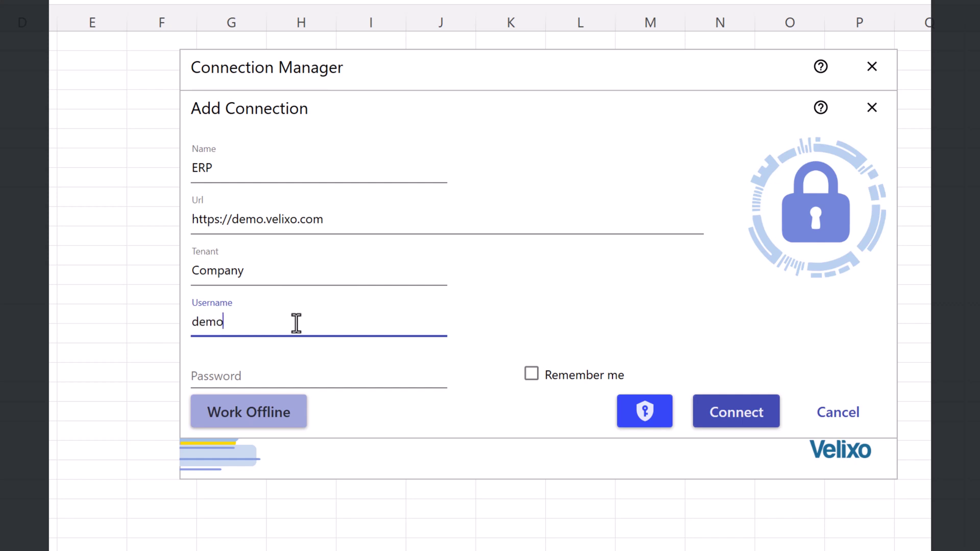
pyautogui.press('Tab')
pyautogui.write('demo')
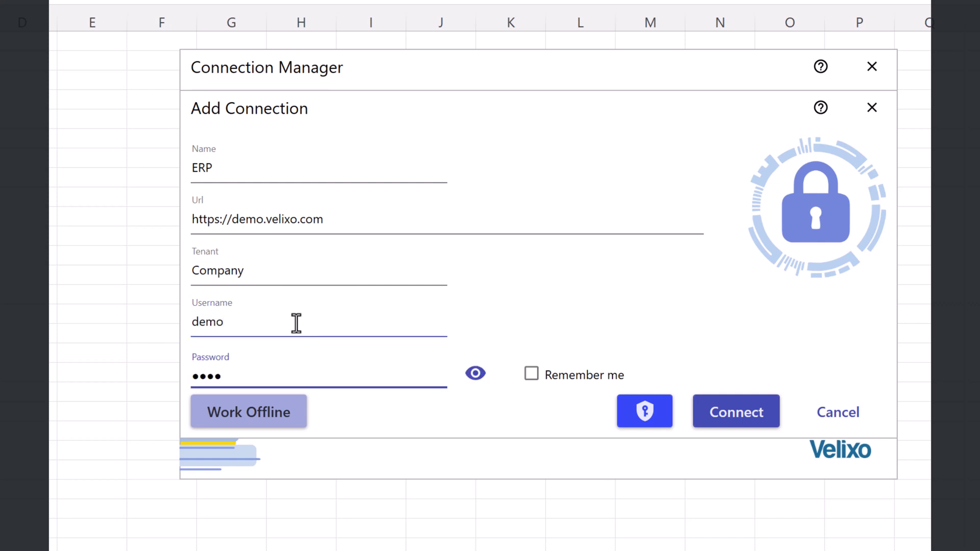
pyautogui.click(532, 376)
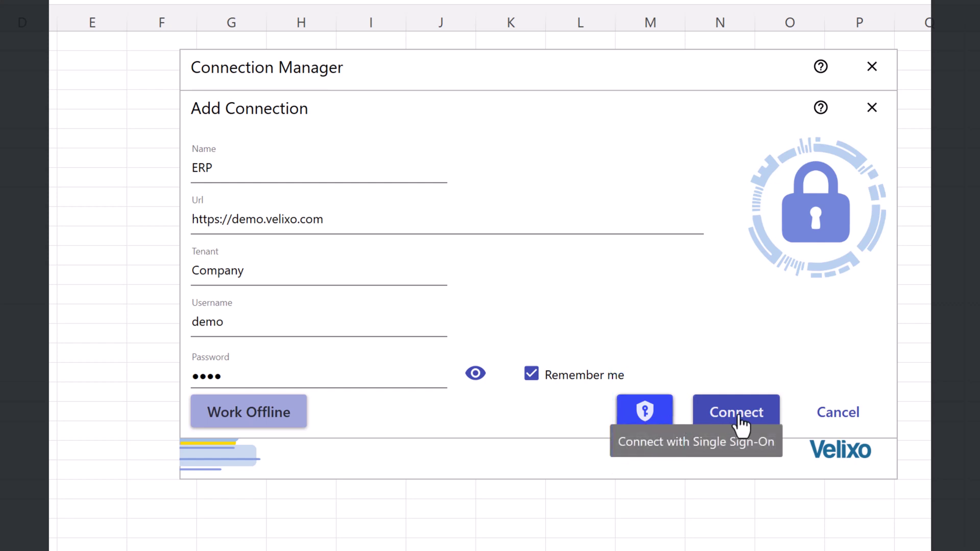
# Connect to the ERP at demo.velixo.com, then close the Connection Manager once connected.
pyautogui.click(771, 422)
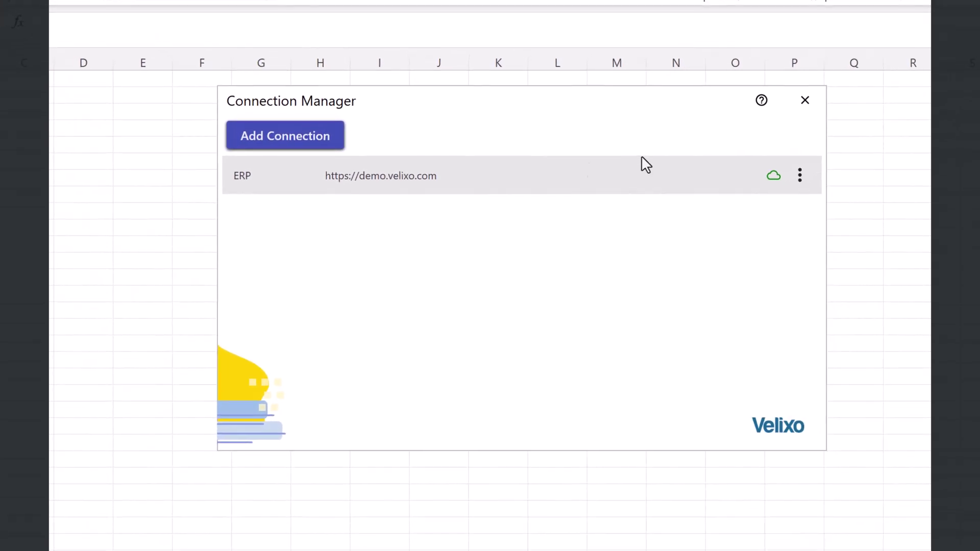
pyautogui.click(777, 116)
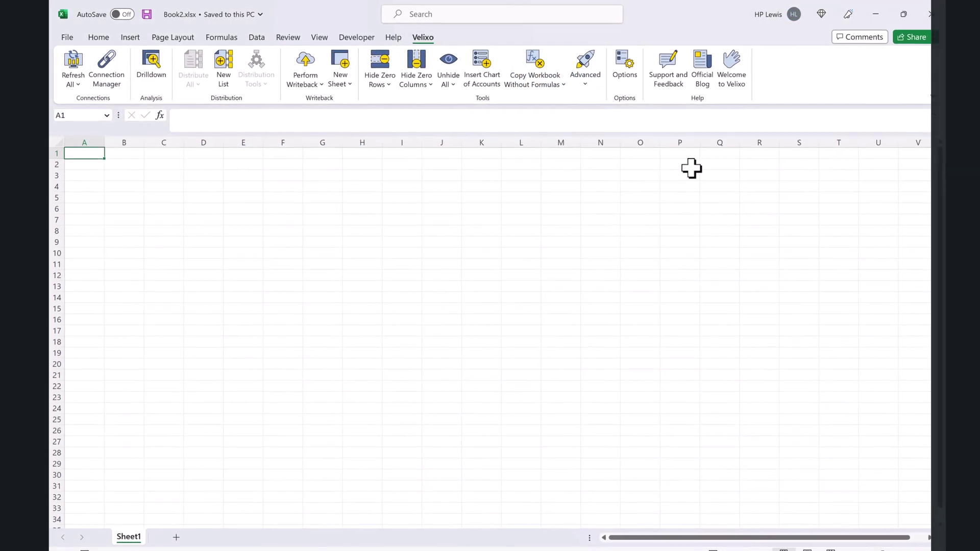
# Save the workbook as Excel Template (*.xltx) 'Velixo Template' in Custom Office Templates, overwriting the existing file.
pyautogui.click(63, 42)
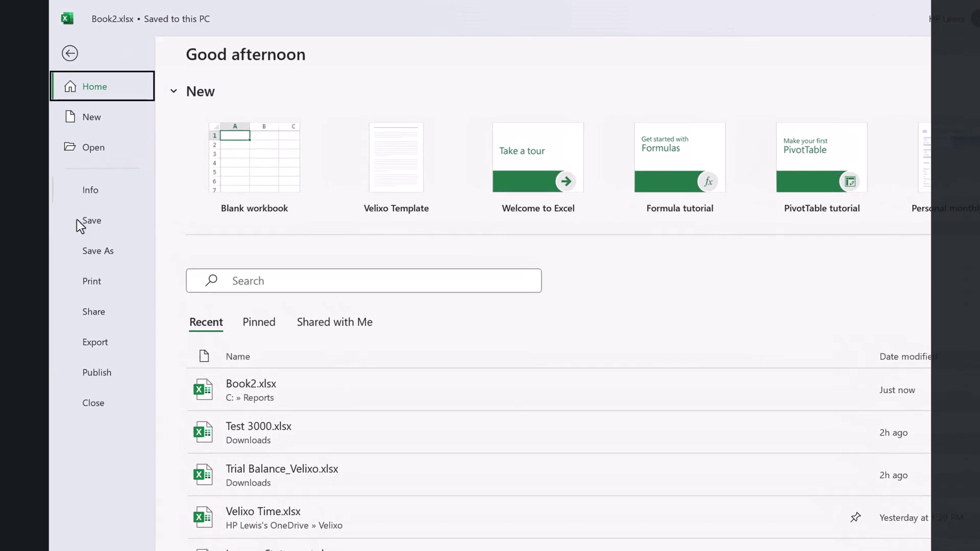
pyautogui.click(91, 253)
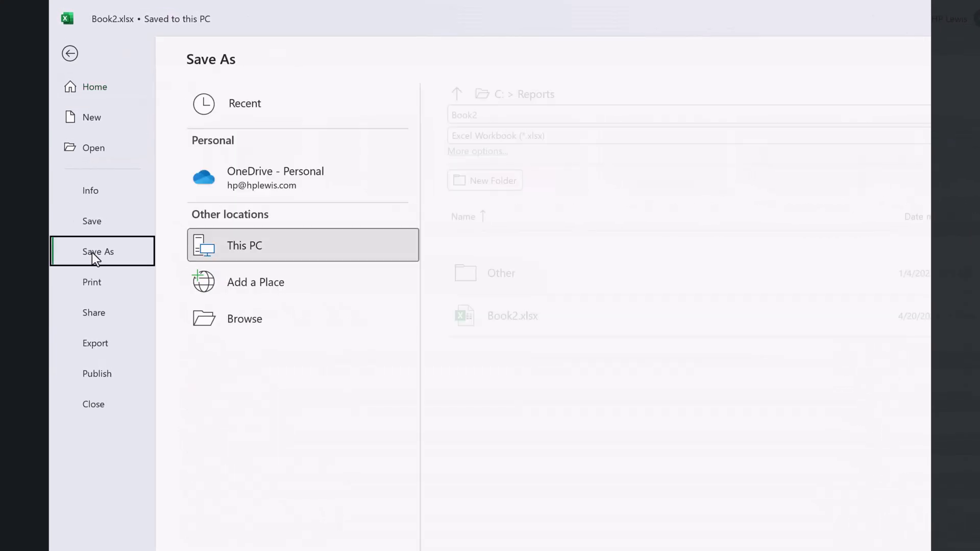
pyautogui.click(564, 136)
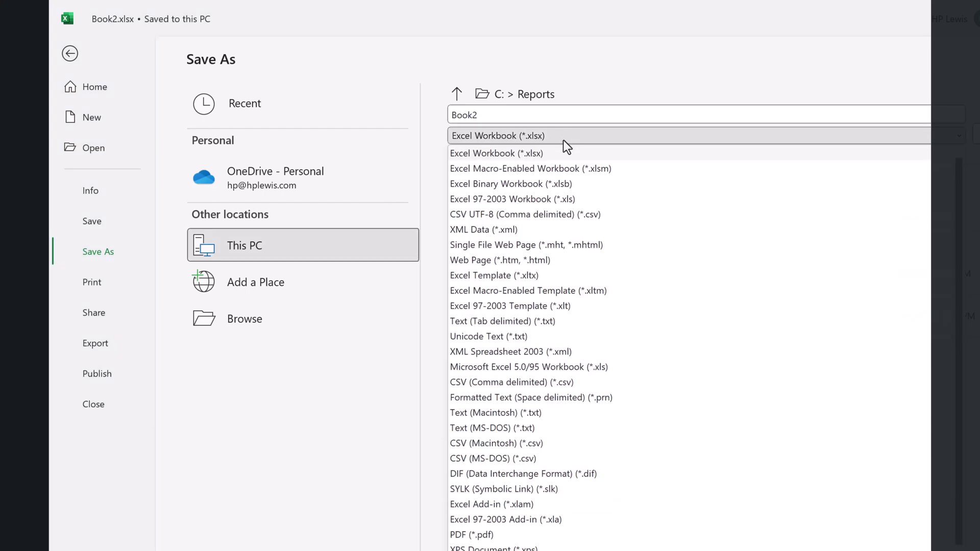
pyautogui.click(549, 275)
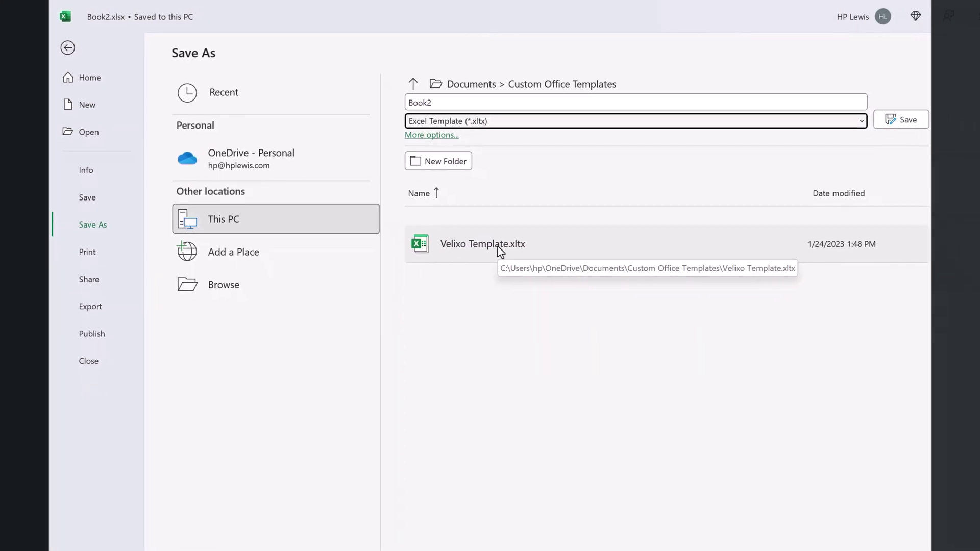
pyautogui.click(500, 251)
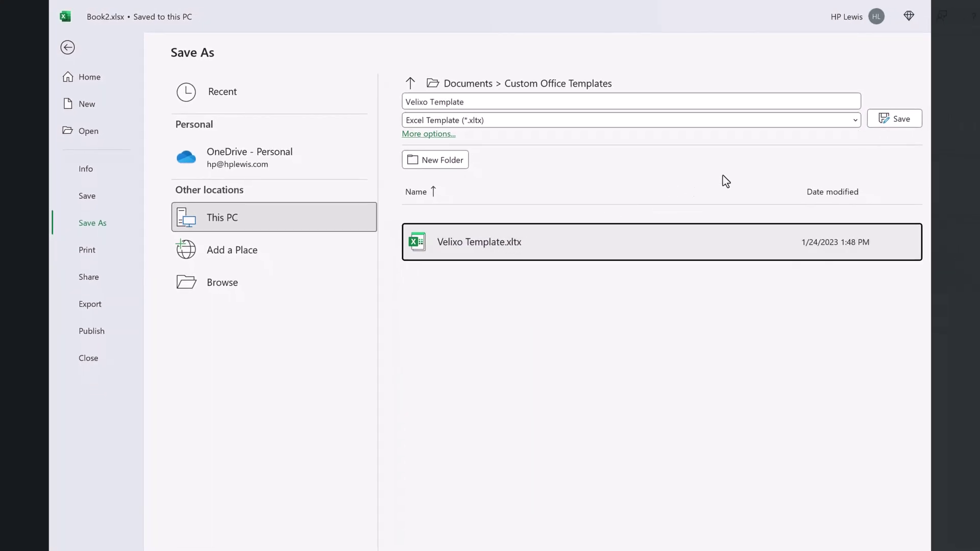
pyautogui.click(898, 119)
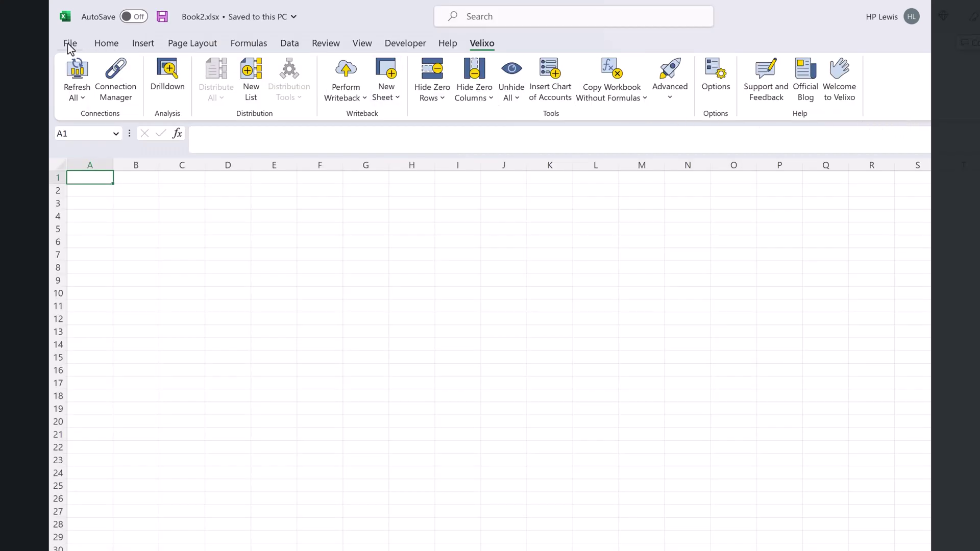
pyautogui.click(67, 43)
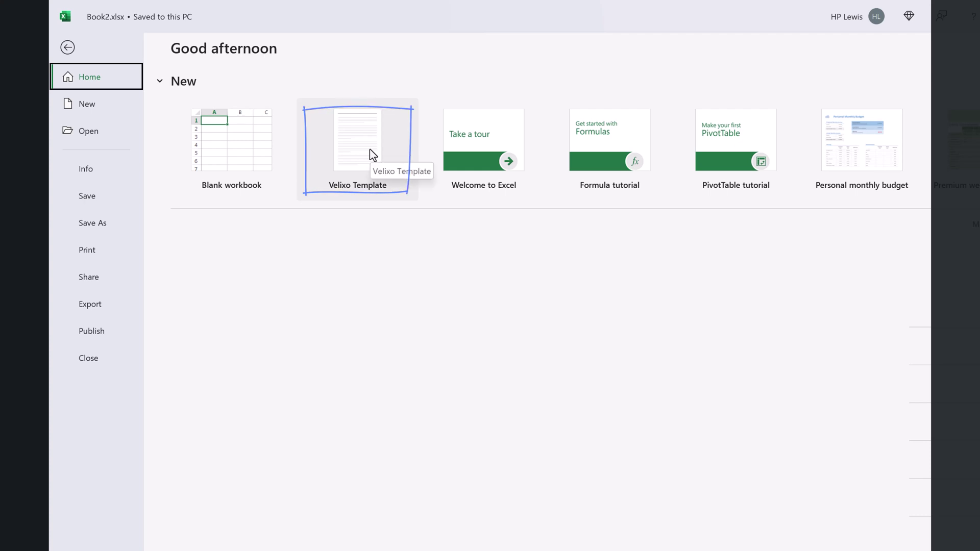
pyautogui.press('Escape')
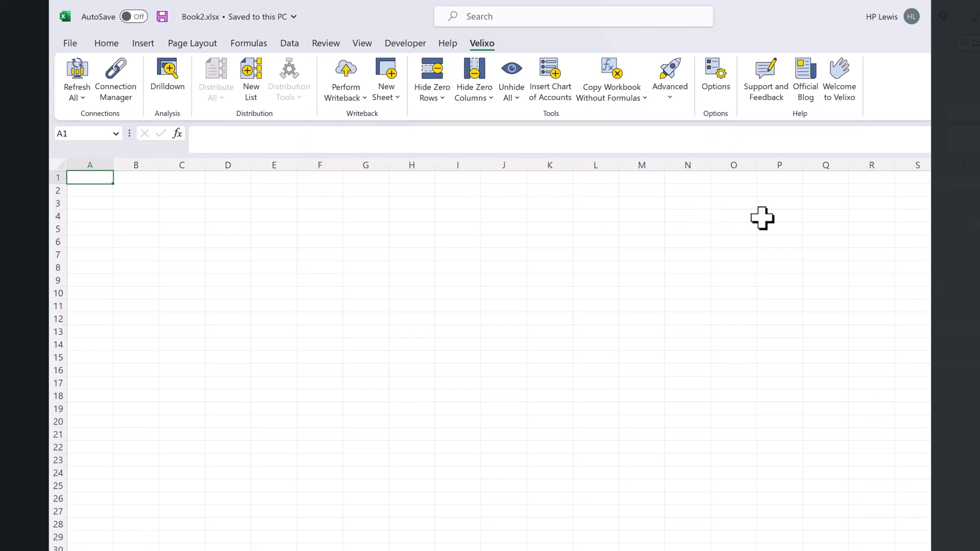